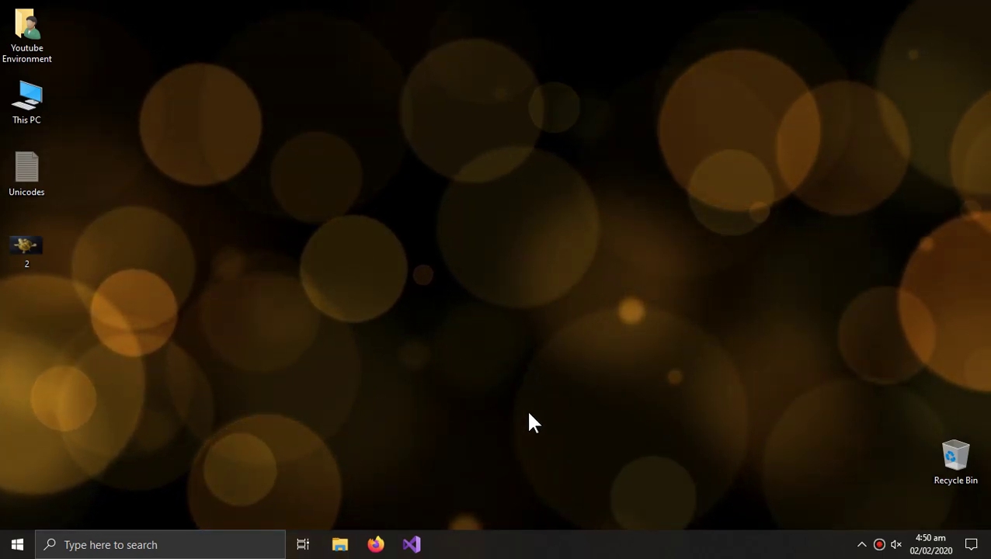
Step: Open 2.jpg from the desktop, which triggers the 'Invalid value for registry' error
double_click(35, 249)
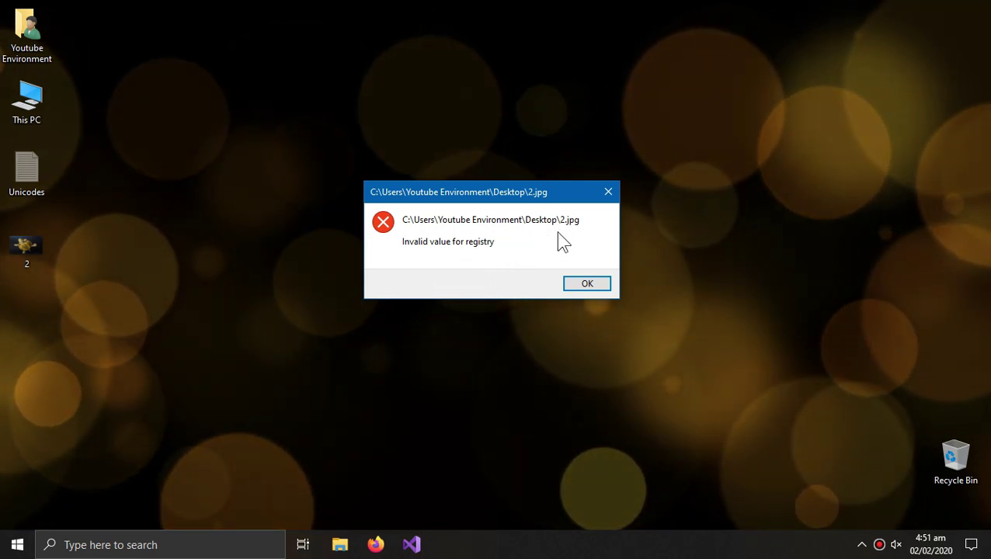
Step: Dismiss the error, find Default apps via 'def', and review the Music player choices
click(587, 284)
click(212, 546)
text(d)
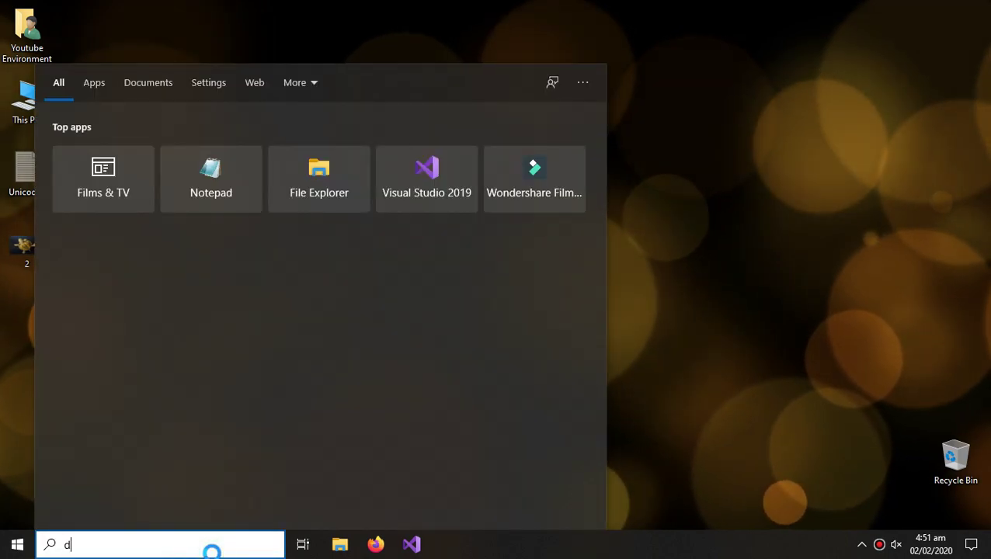
text(ef)
click(114, 154)
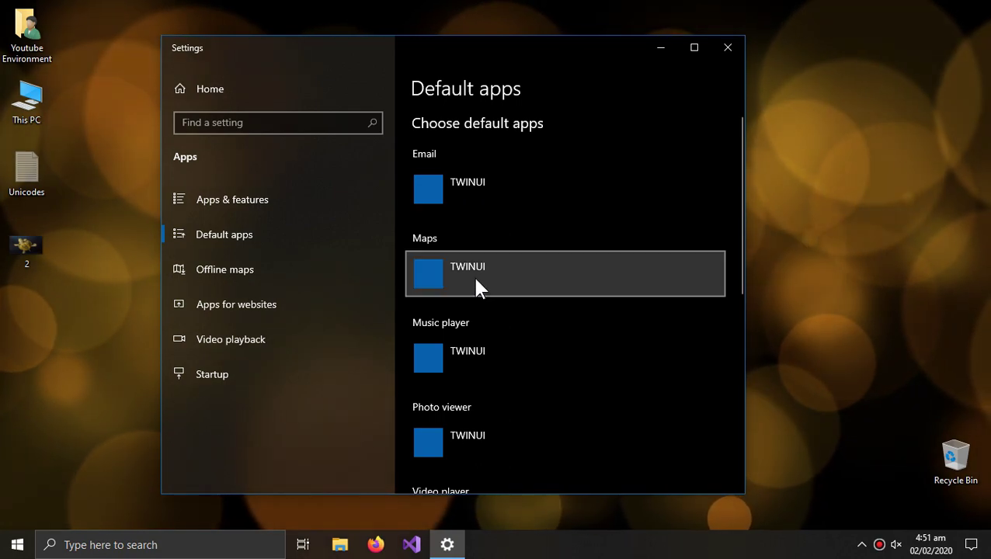
click(475, 357)
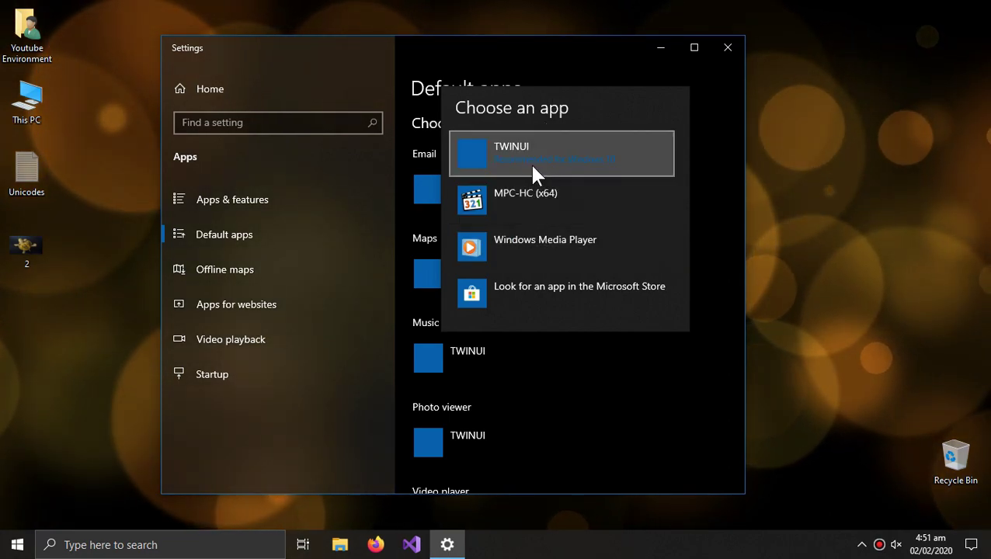
click(545, 62)
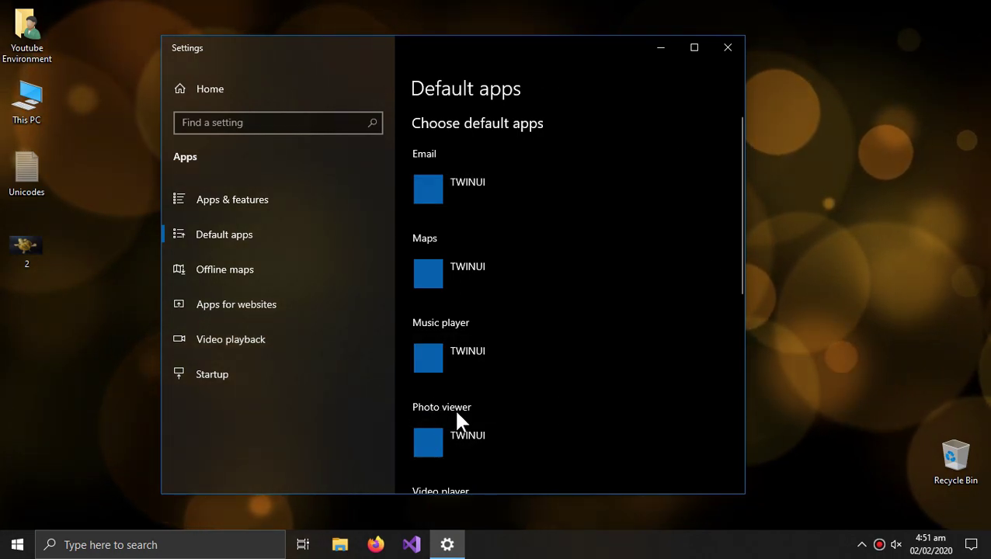
Step: Minimize Settings and launch Microsoft Store from a Windows search for 'mi'
click(661, 48)
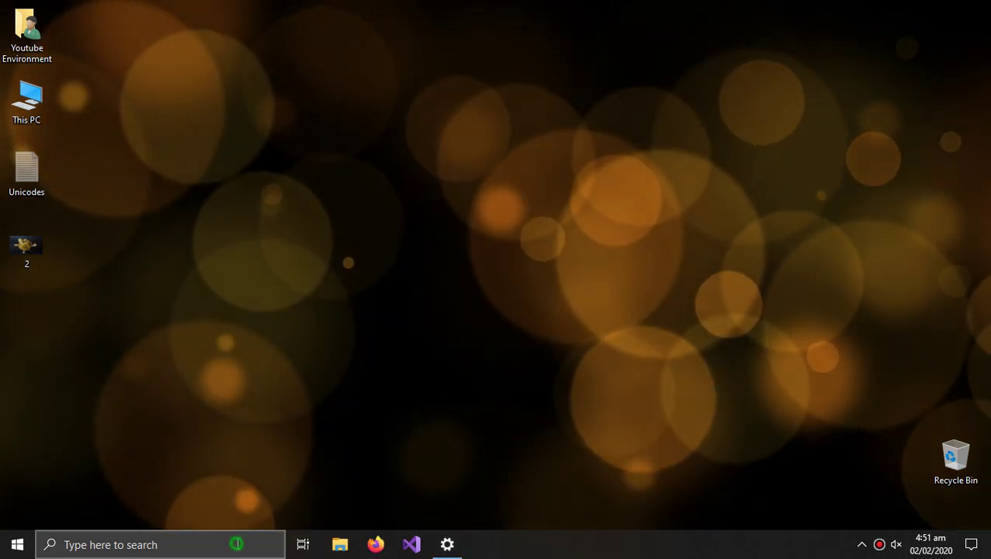
click(155, 545)
text(mi)
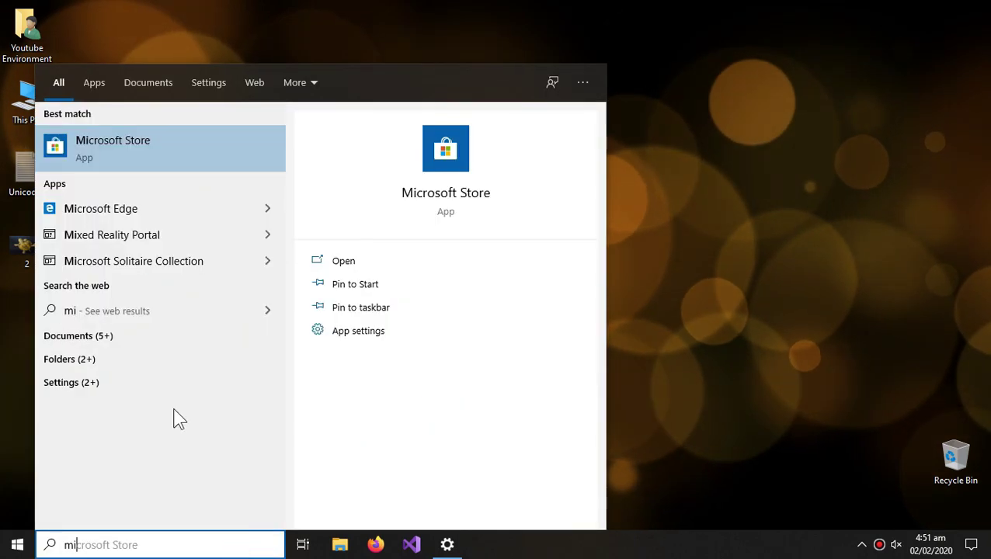
click(121, 151)
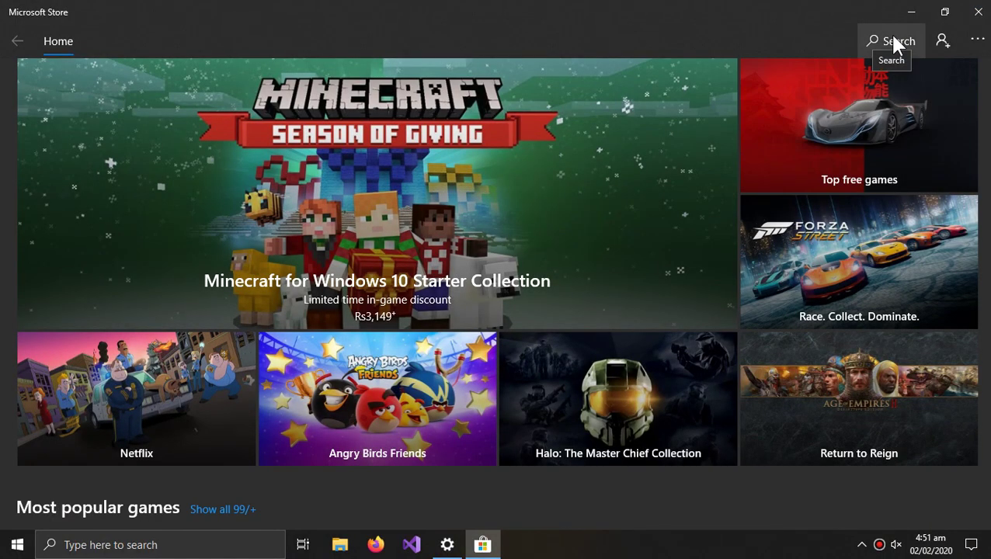
Step: Search the Store for 'gro' and get Groove Music, declining the sign-in prompt
click(893, 41)
text(gro)
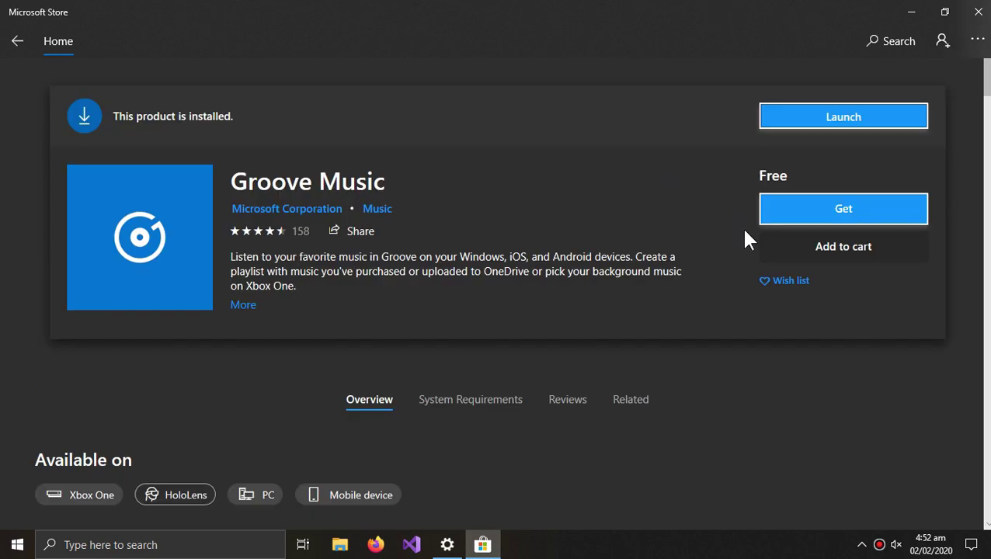
click(791, 220)
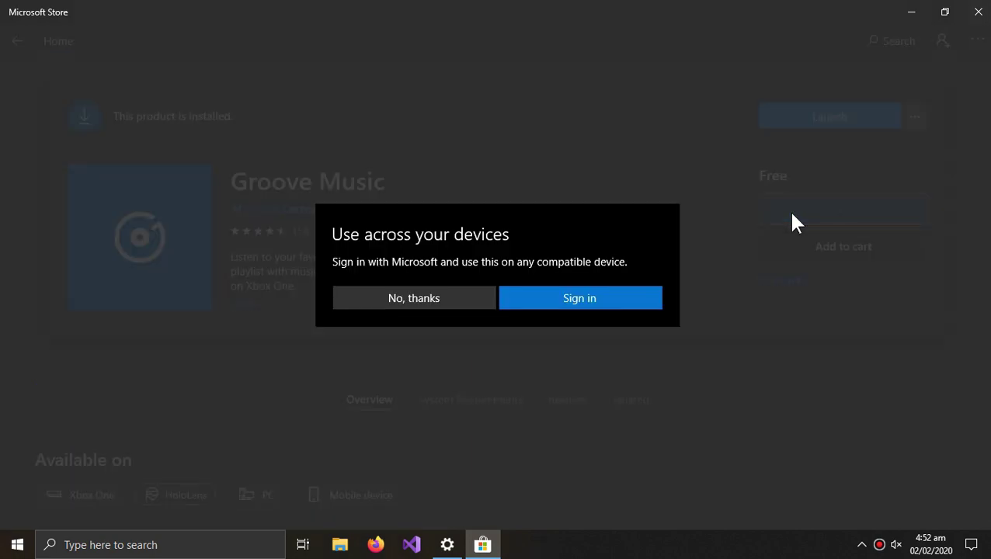
click(445, 301)
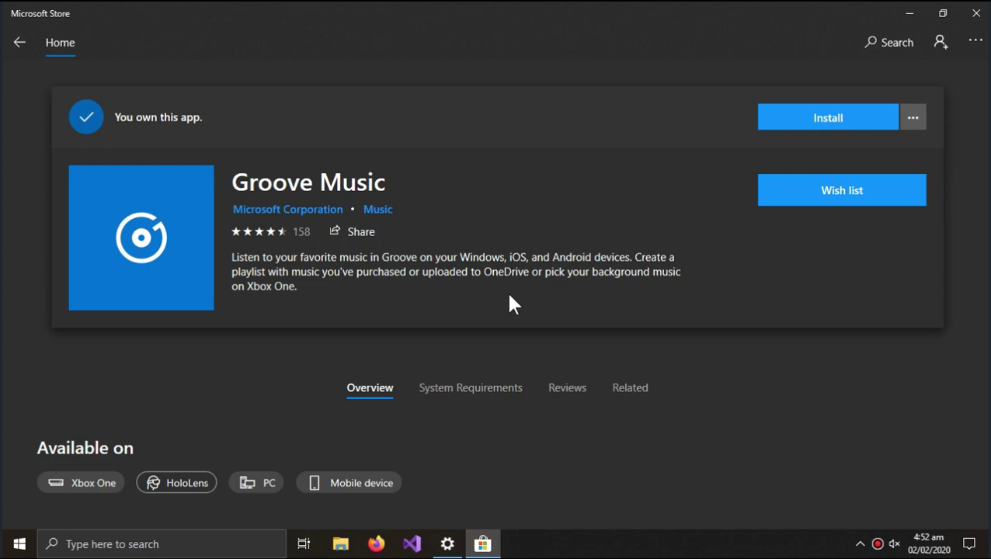
Step: Search the Store for 'maps' and show all apps published by Microsoft Corporation
click(868, 55)
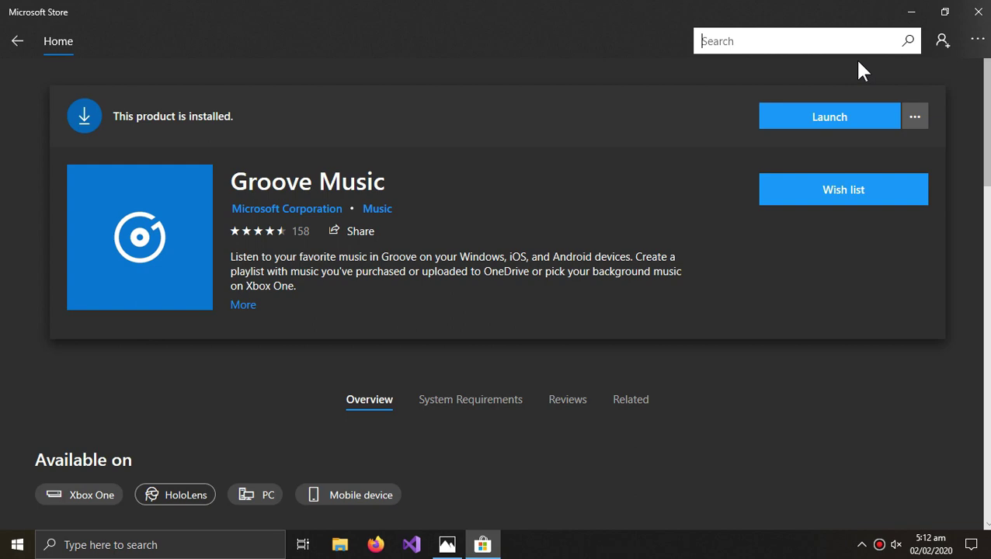
text(maps)
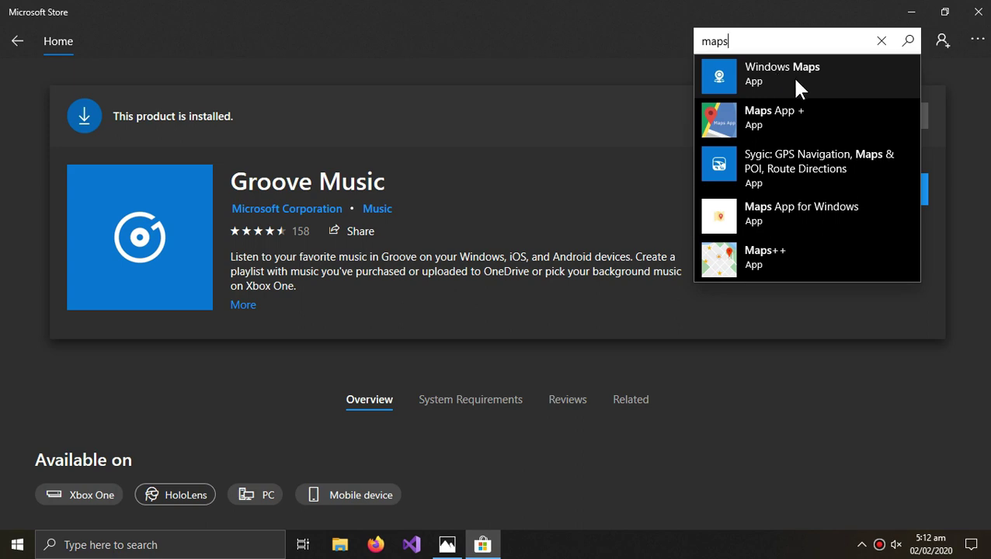
click(563, 192)
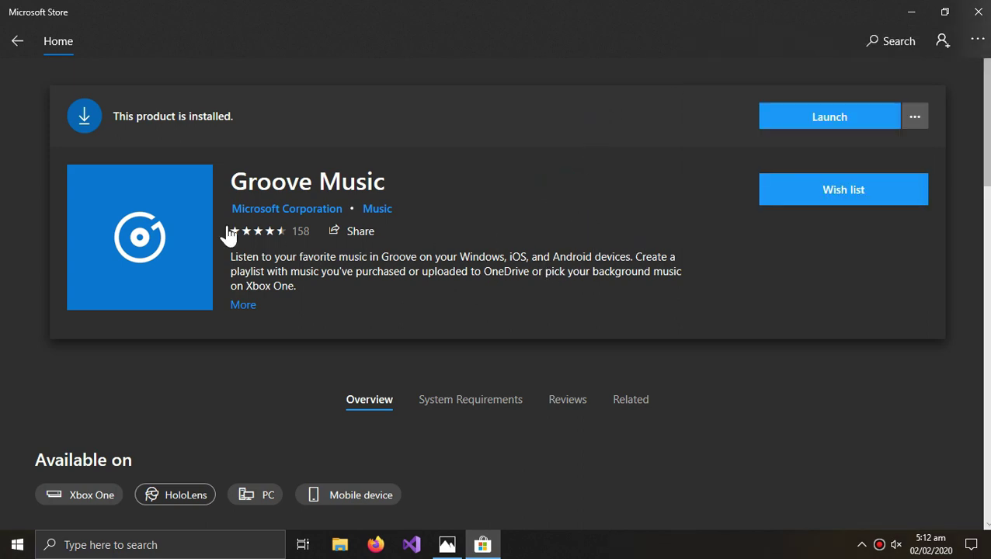
click(273, 210)
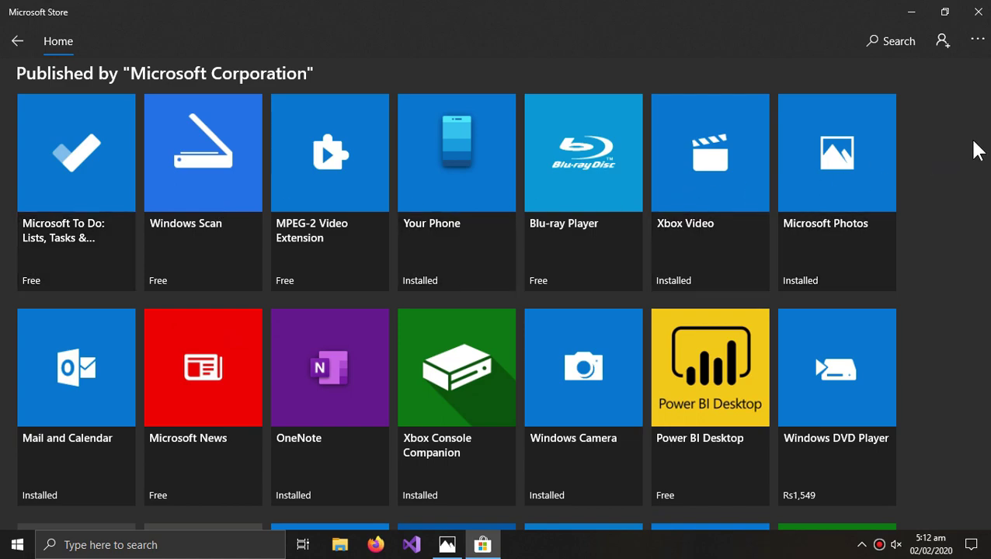
Step: Scroll the Microsoft Corporation app list to the Groove Music tile marked Installed
scroll(830, 177, down, 5)
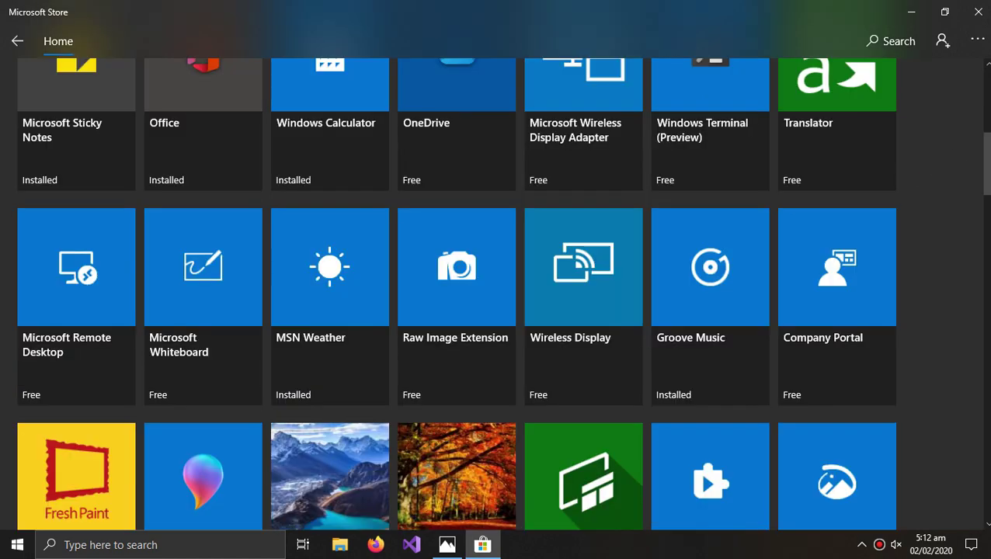
scroll(829, 177, up, 2)
scroll(830, 177, up, 2)
scroll(829, 117, up, 2)
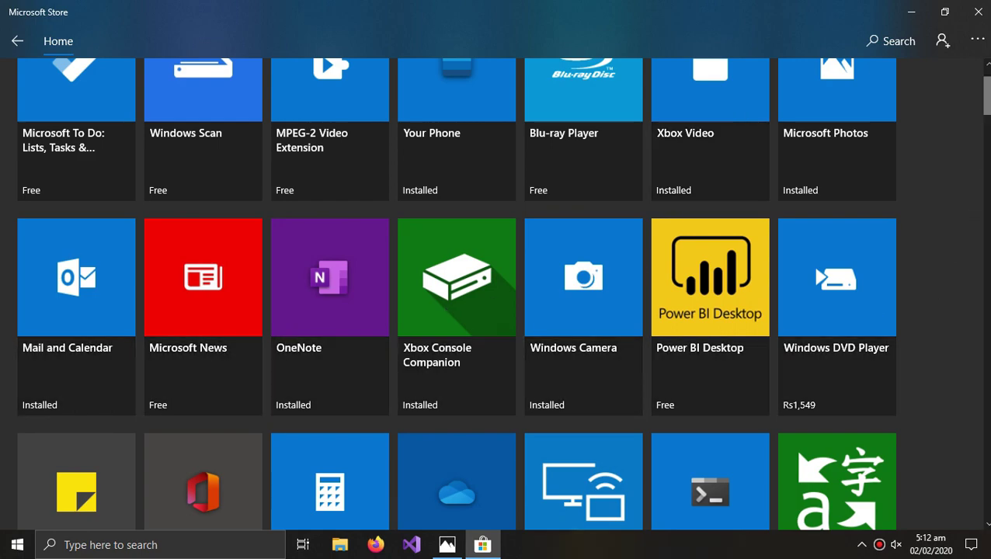
scroll(984, 155, down, 2)
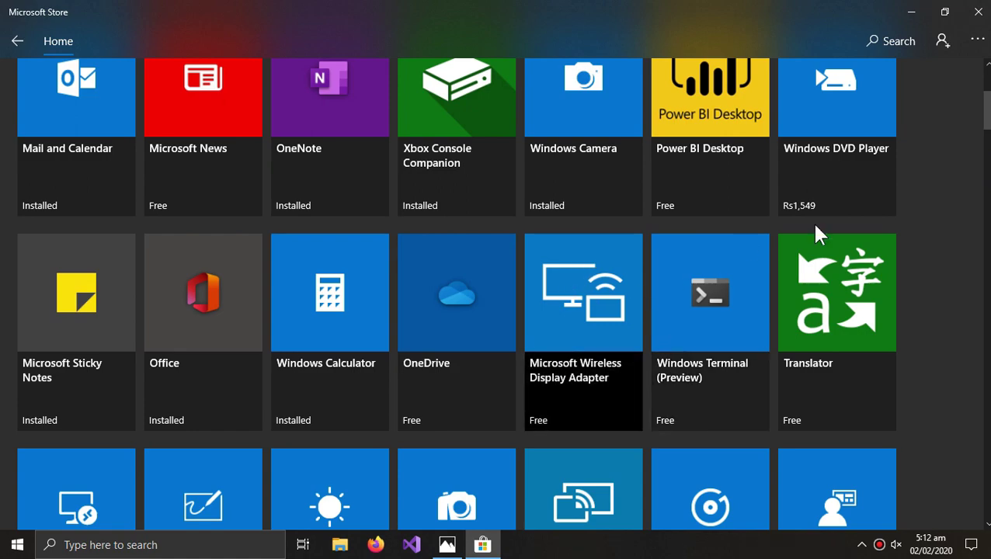
scroll(978, 176, down, 1)
scroll(457, 295, down, 1)
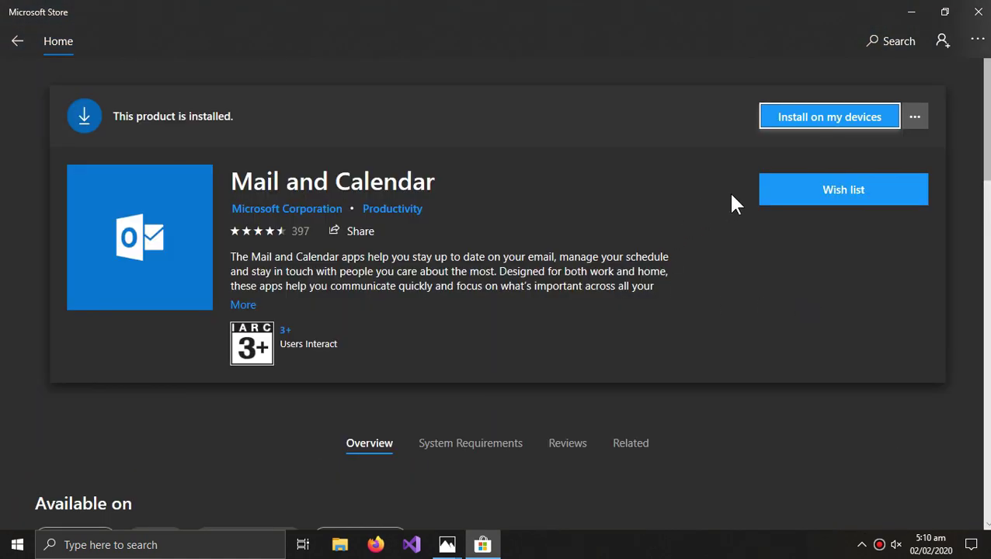
Step: Search 'microsoft pho' and open the Microsoft Photos page showing it installed
click(731, 194)
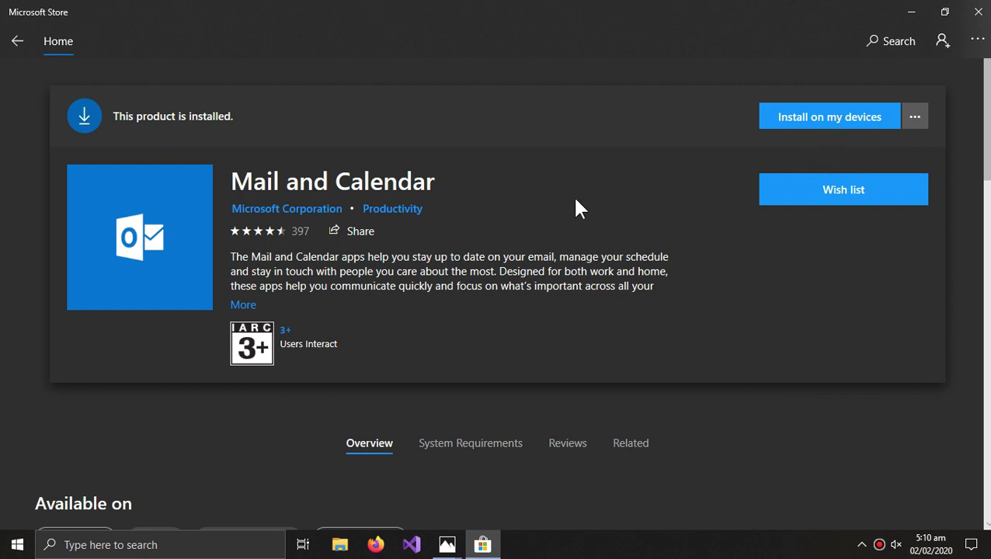
click(901, 41)
text(mail)
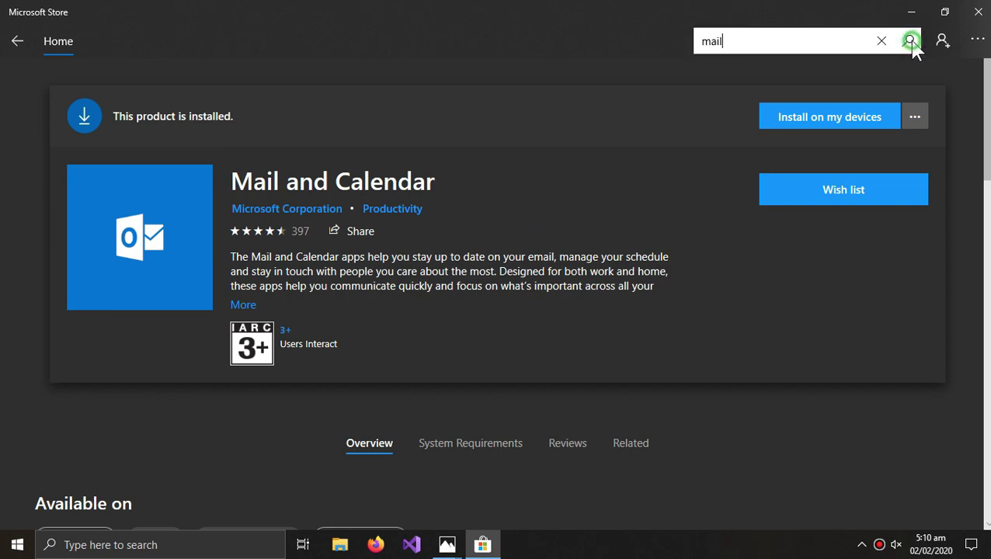
key(BackSpace)
key(BackSpace)
key(BackSpace)
key(BackSpace)
text(micr)
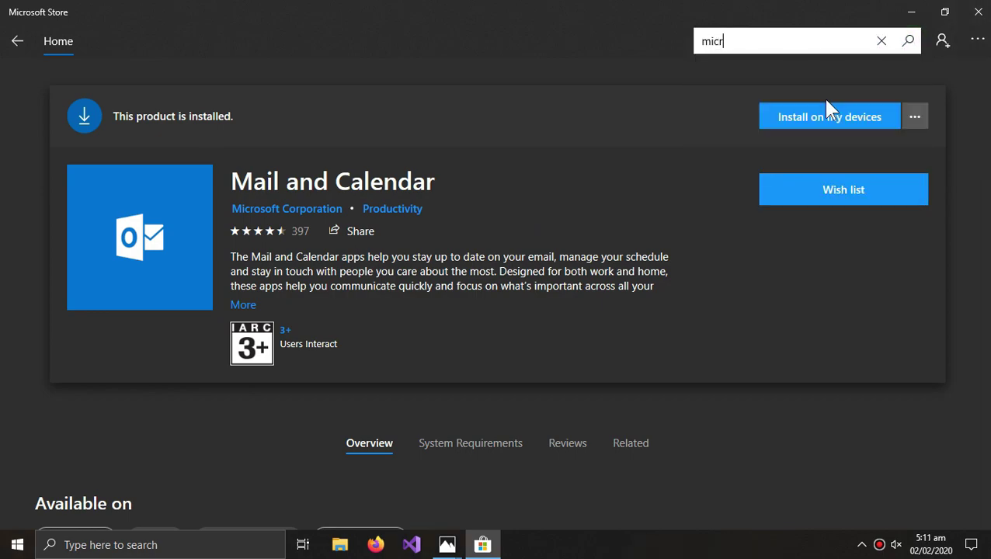
text(osoft p)
key(BackSpace)
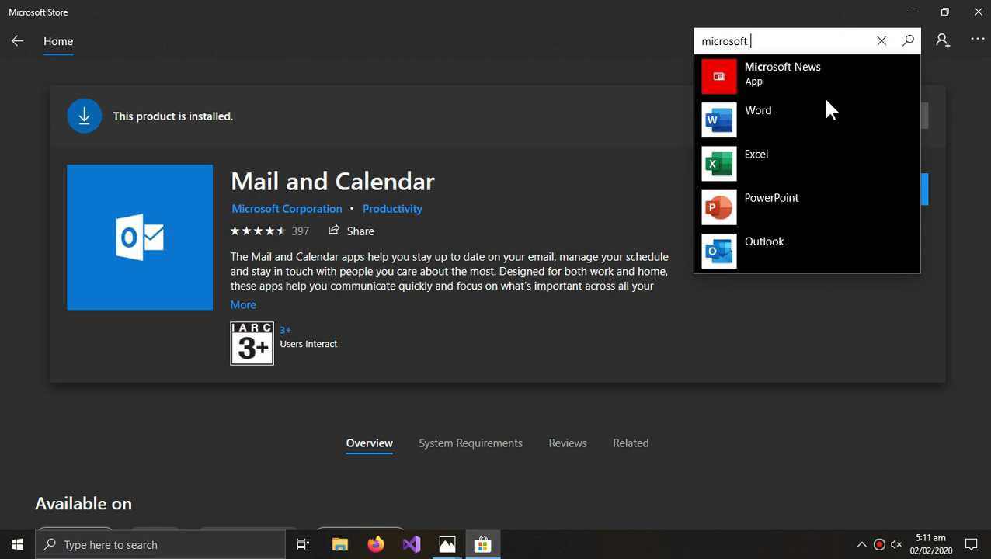
text(pho)
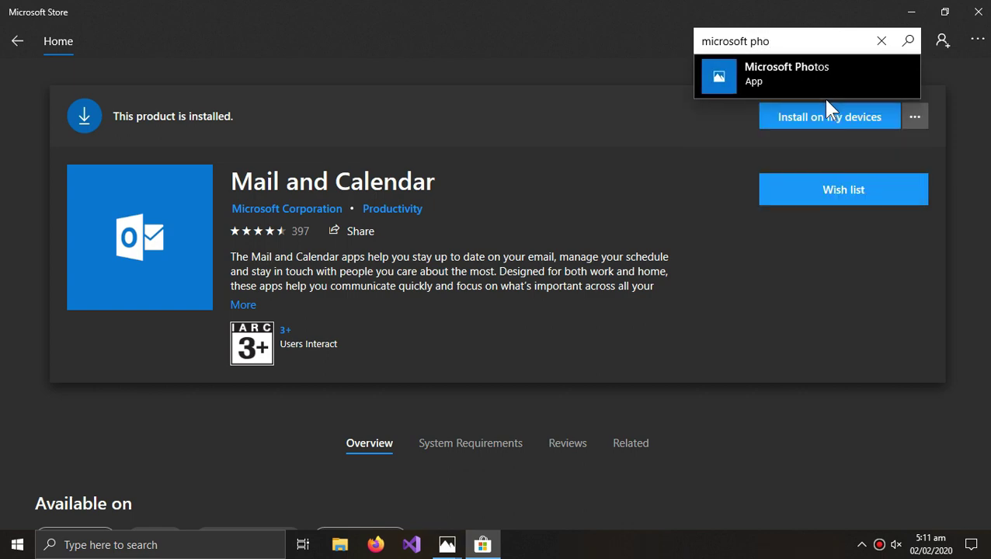
click(803, 84)
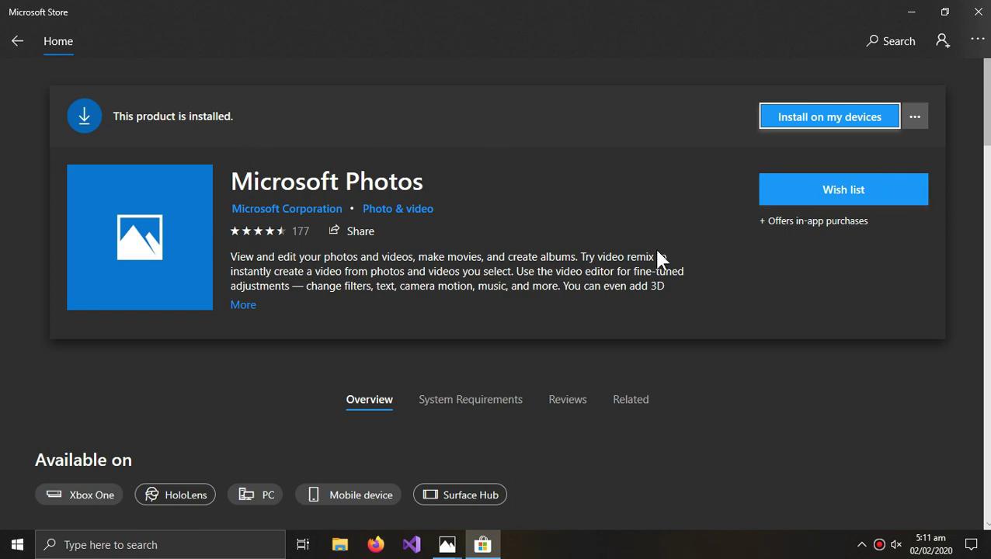
click(888, 41)
Step: Search the Store for 'video' and open the Xbox Video app page
click(725, 45)
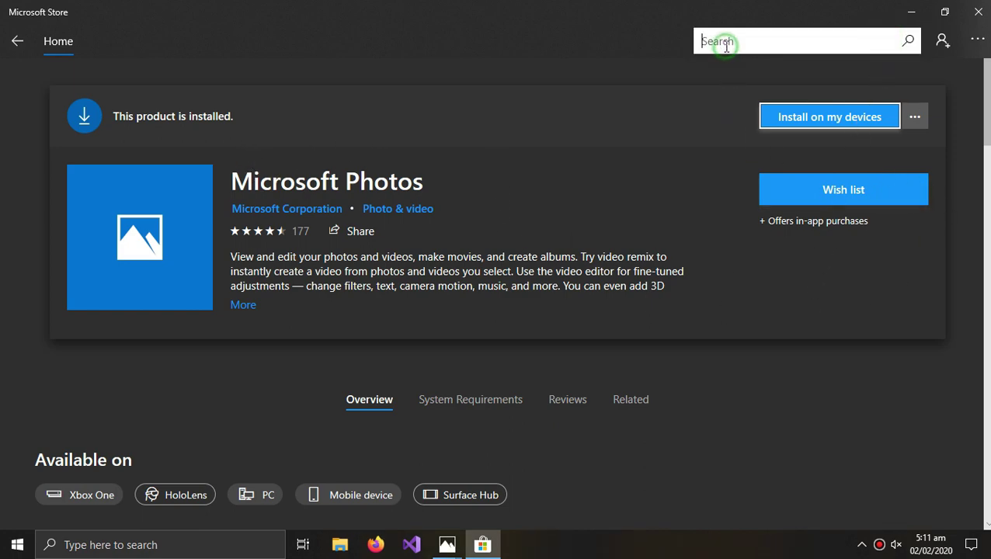
text(vide)
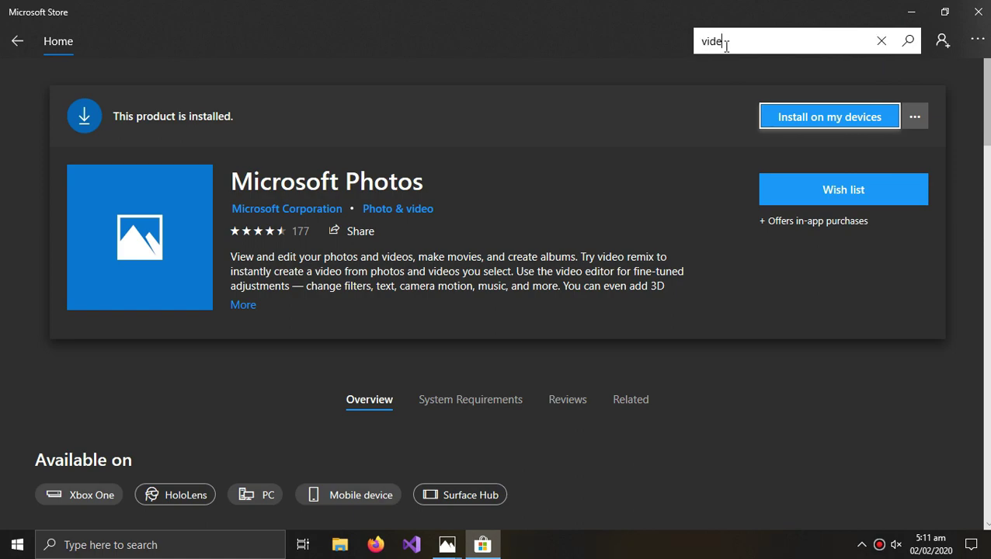
text(o)
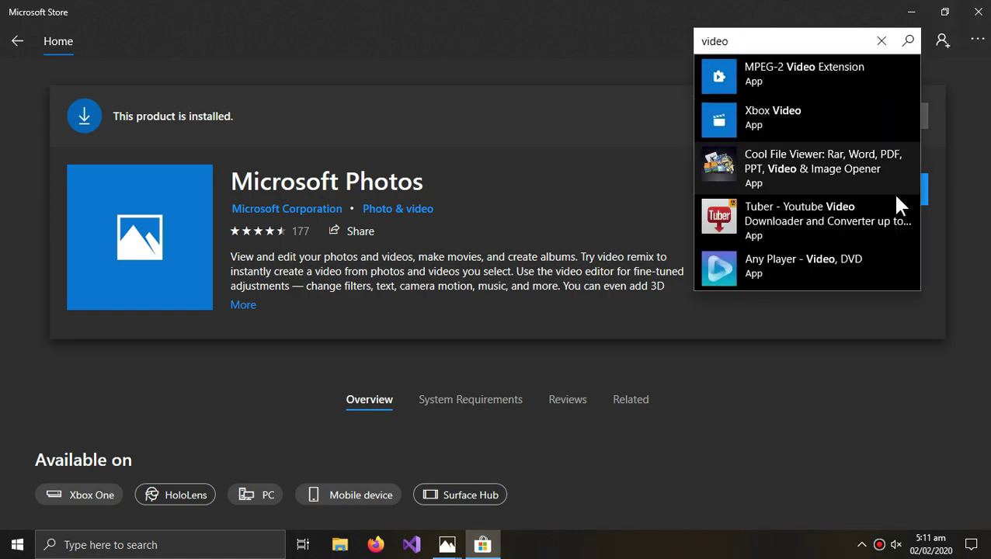
click(783, 115)
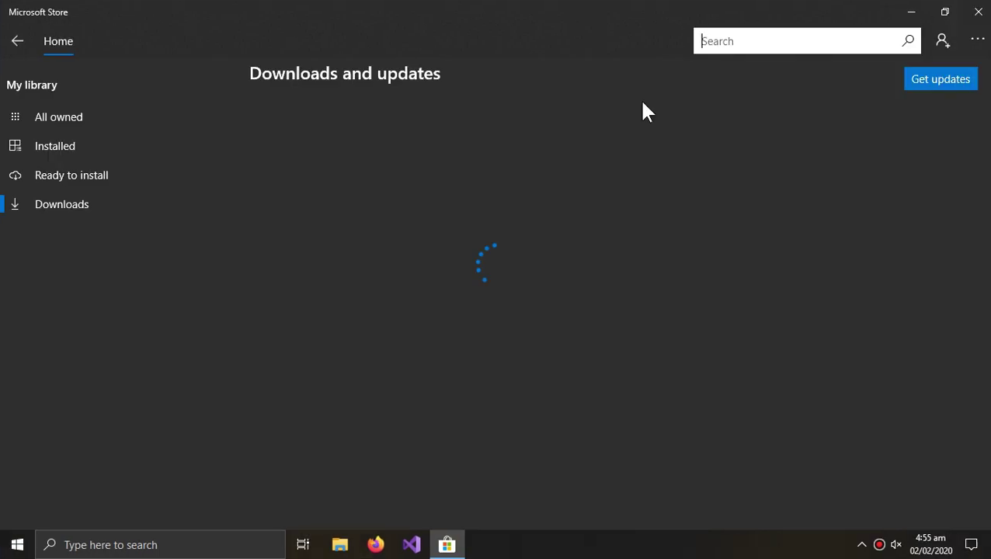
Step: Search 'map', open the Windows Maps page and install it with Get
text(map)
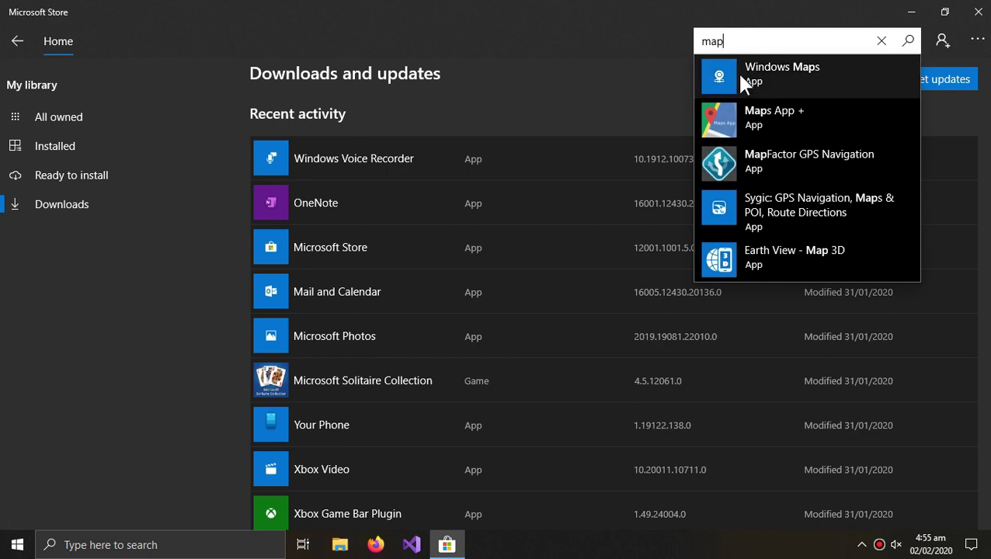
click(765, 71)
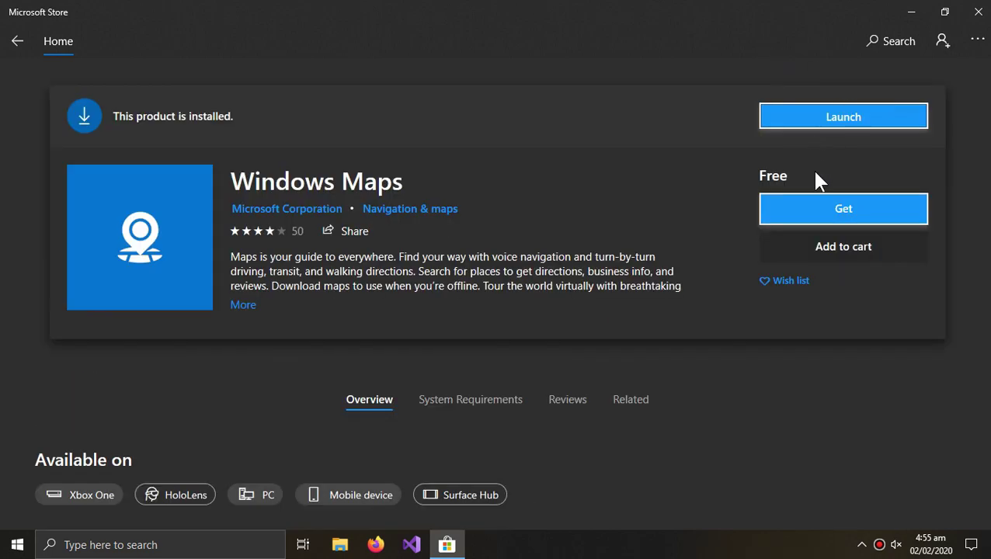
click(812, 214)
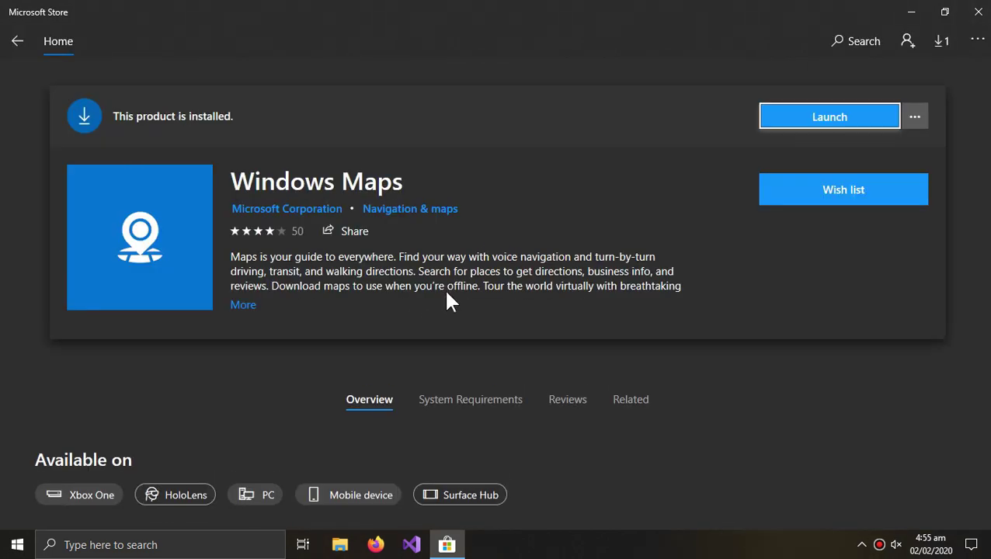